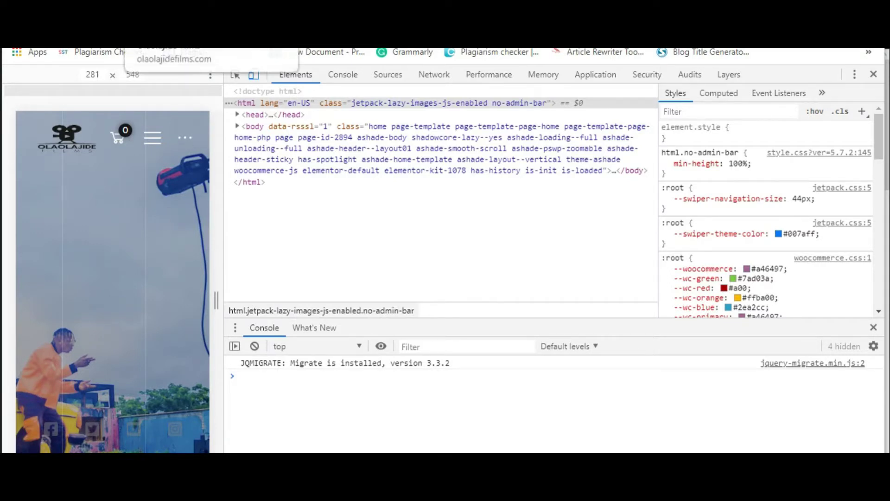
Step: Inspect the Portfolio and Training submenus in the site's desktop navigation on the home page
{"action": "left_click", "coordinate": [167, 21]}
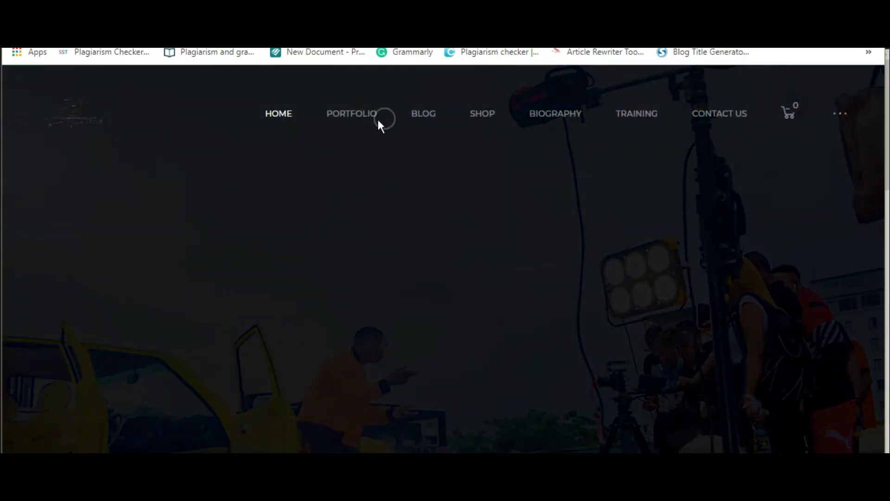
{"action": "mouse_move", "coordinate": [356, 124]}
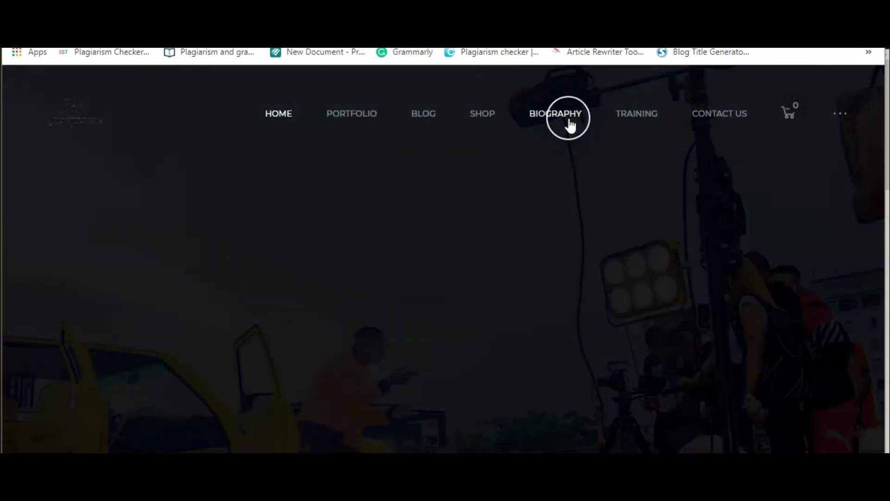
{"action": "mouse_move", "coordinate": [637, 116]}
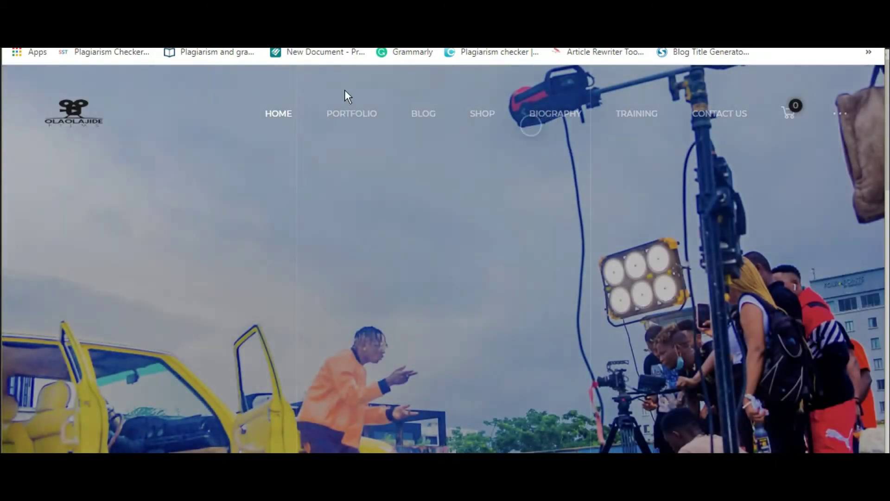
Step: Compare the mobile navigation with the desktop one, and test the Portfolio item in the mobile menu
{"action": "key", "text": "ctrl+shift+i"}
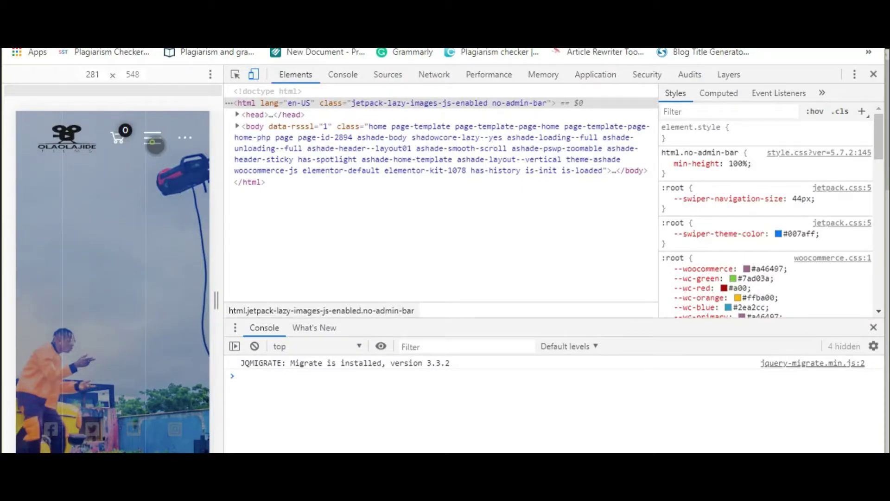
{"action": "left_click", "coordinate": [156, 145]}
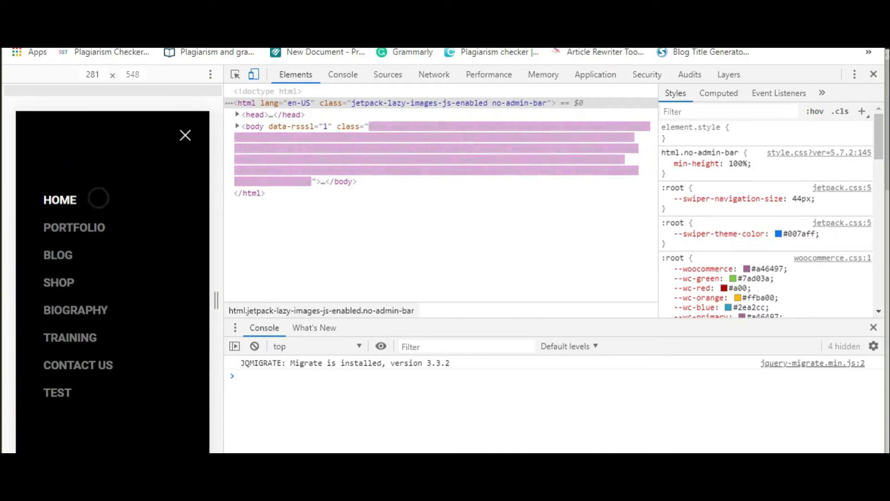
{"action": "key", "text": "ctrl+shift+i"}
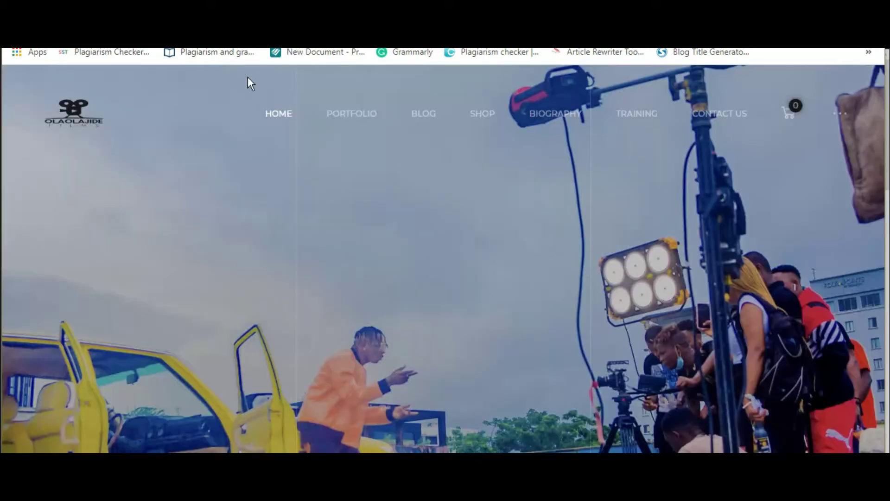
{"action": "mouse_move", "coordinate": [349, 116]}
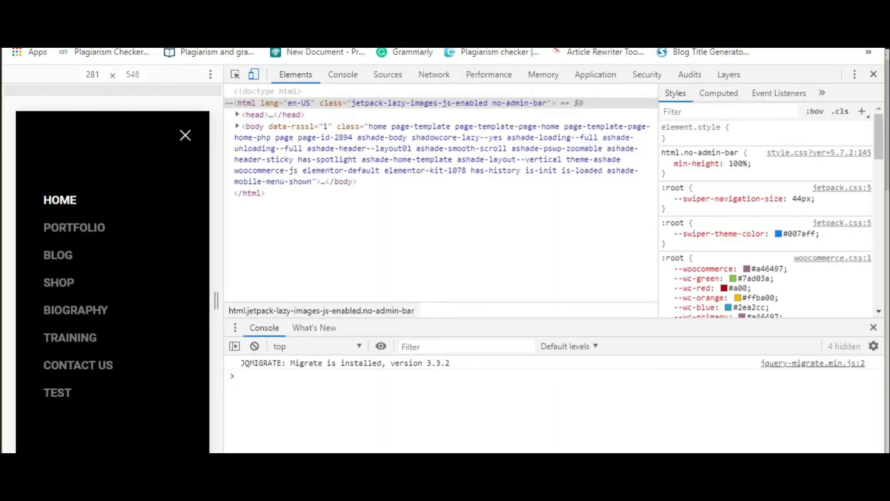
{"action": "left_click", "coordinate": [81, 231]}
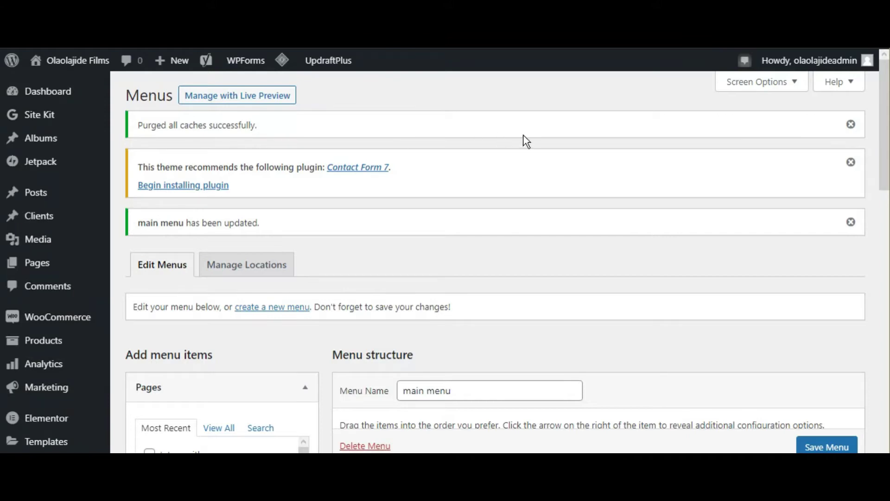
Step: Review the main menu's structure and its display location settings in the WordPress admin
{"action": "scroll", "coordinate": [879, 169], "scroll_direction": "down", "scroll_amount": 7}
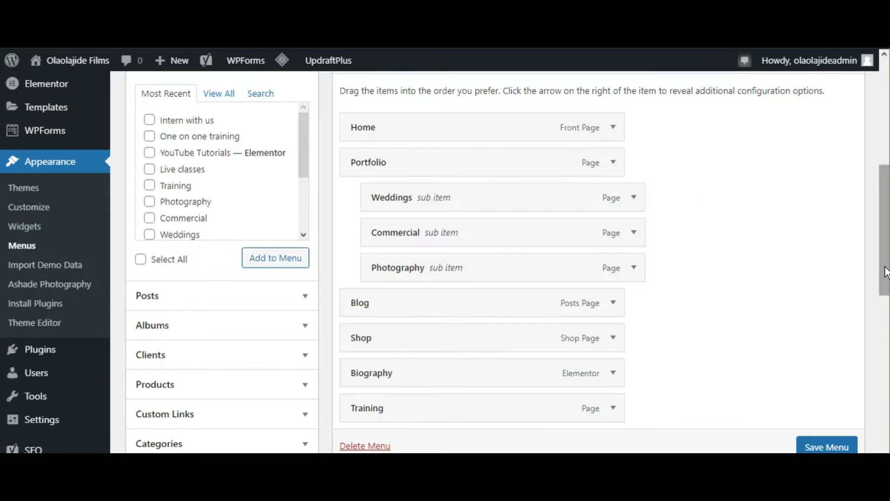
{"action": "left_click_drag", "start_coordinate": [886, 274], "coordinate": [884, 210]}
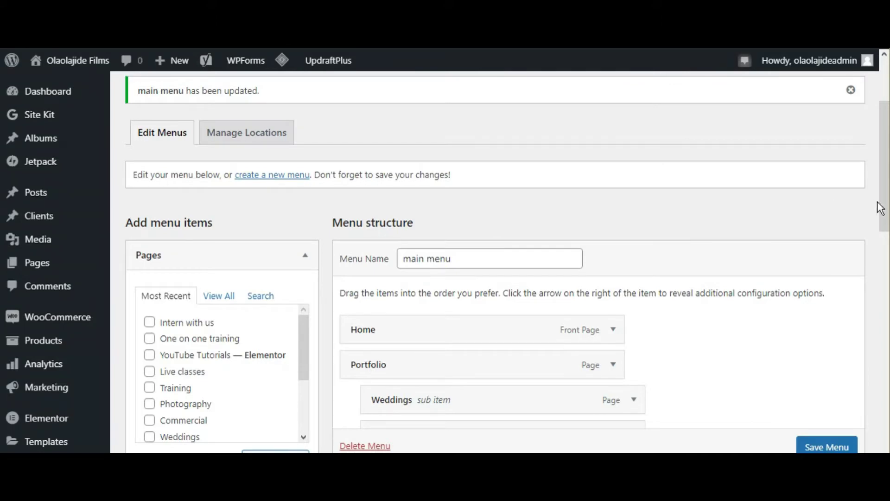
{"action": "left_click_drag", "start_coordinate": [881, 207], "coordinate": [873, 425]}
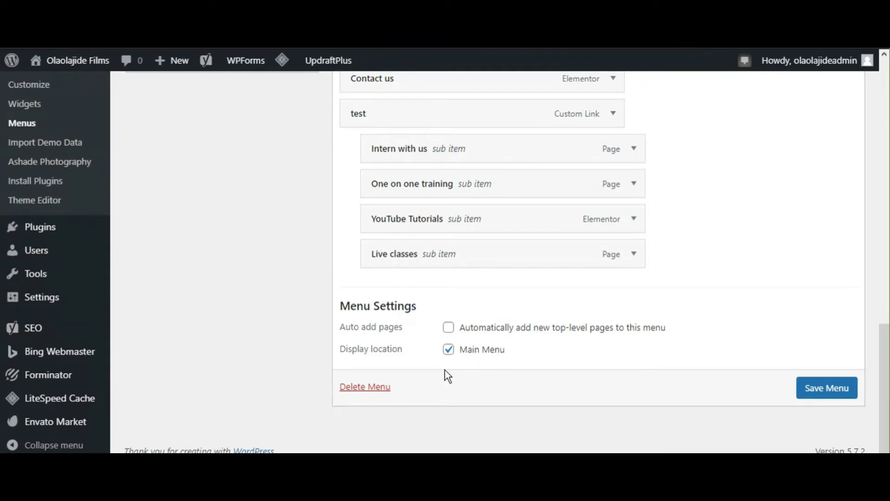
{"action": "left_click_drag", "start_coordinate": [885, 378], "coordinate": [883, 204]}
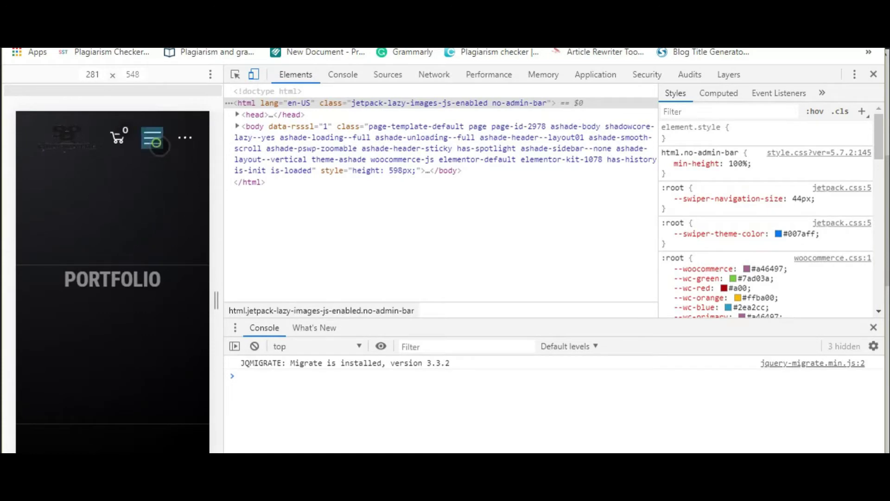
Step: Test the Training item in the site's mobile menu
{"action": "left_click", "coordinate": [159, 144]}
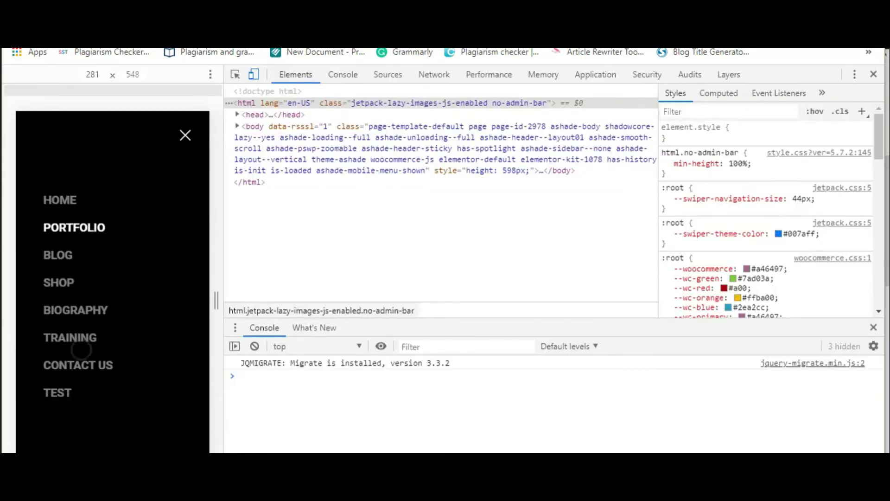
{"action": "left_click", "coordinate": [77, 345]}
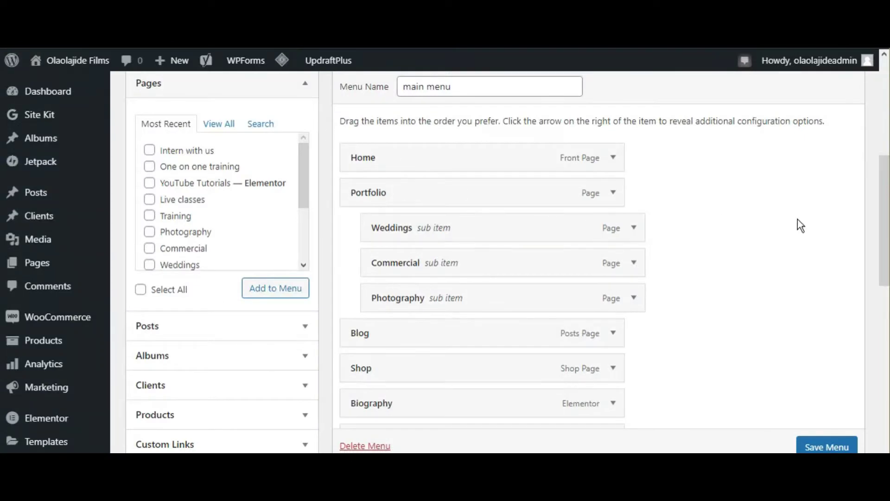
Step: Add a custom link with the URL # and the link text Portfolio 2 to the WordPress main menu
{"action": "left_click_drag", "start_coordinate": [880, 235], "coordinate": [885, 312]}
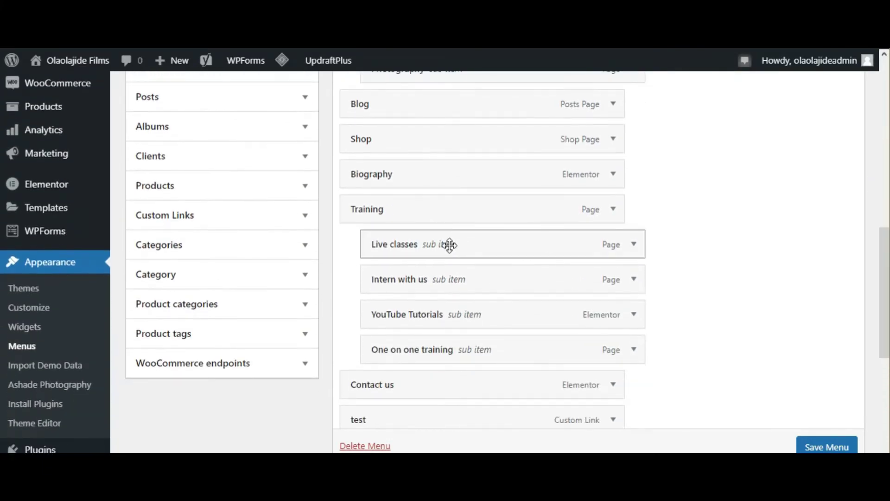
{"action": "left_click", "coordinate": [302, 222]}
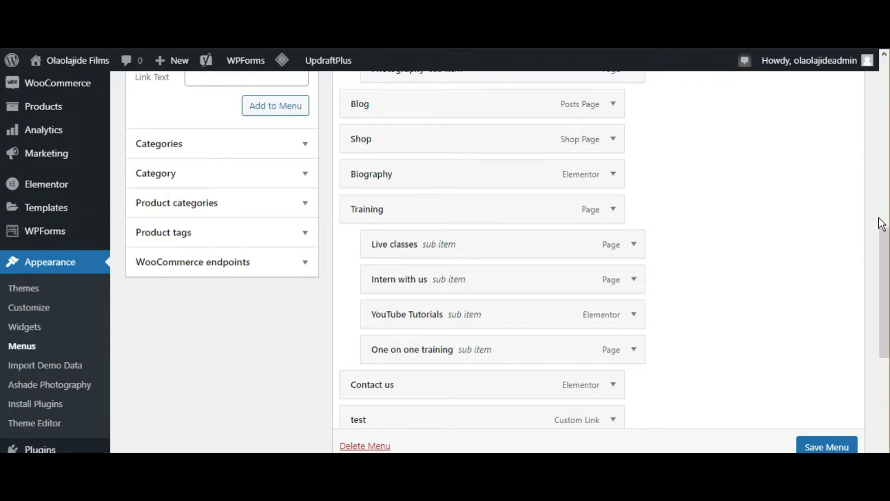
{"action": "scroll", "coordinate": [881, 225], "scroll_direction": "up", "scroll_amount": 5}
{"action": "left_click_drag", "start_coordinate": [882, 227], "coordinate": [885, 205]}
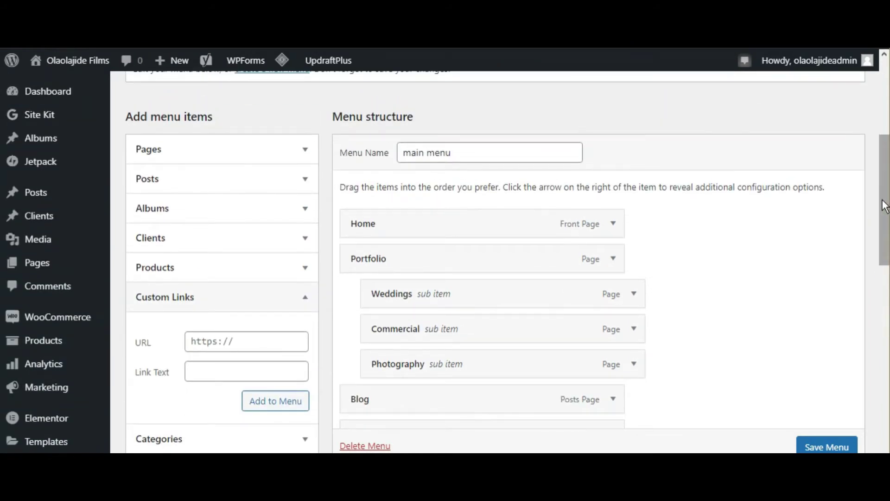
{"action": "scroll", "coordinate": [886, 214], "scroll_direction": "down", "scroll_amount": 2}
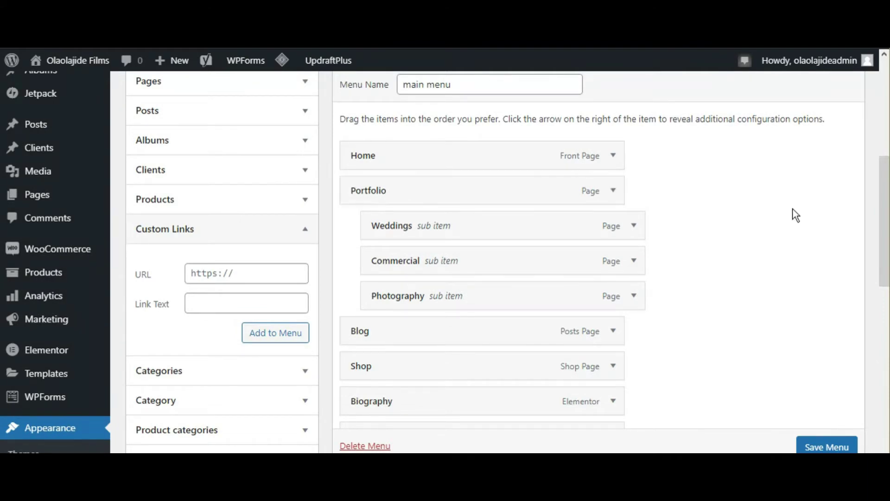
{"action": "mouse_move", "coordinate": [882, 216]}
{"action": "left_mouse_down"}
{"action": "mouse_move", "coordinate": [886, 303]}
{"action": "mouse_move", "coordinate": [883, 205]}
{"action": "mouse_move", "coordinate": [886, 294]}
{"action": "mouse_move", "coordinate": [883, 227]}
{"action": "left_mouse_up"}
{"action": "left_click_drag", "start_coordinate": [883, 229], "coordinate": [883, 259]}
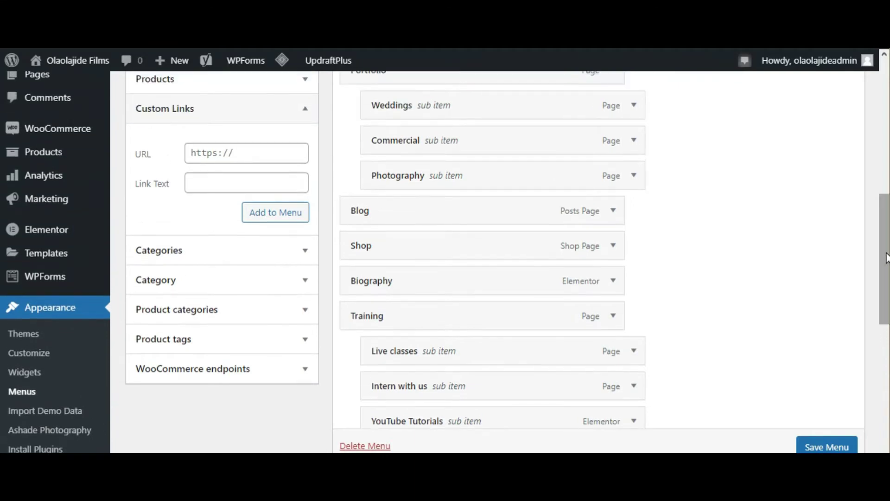
{"action": "left_click", "coordinate": [272, 155]}
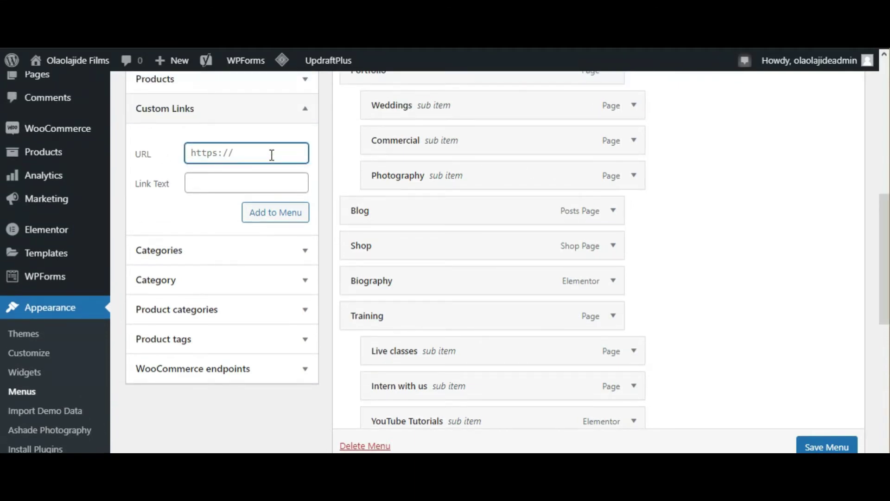
{"action": "key", "text": "ctrl+a"}
{"action": "type", "text": "#"}
{"action": "left_click", "coordinate": [249, 185]}
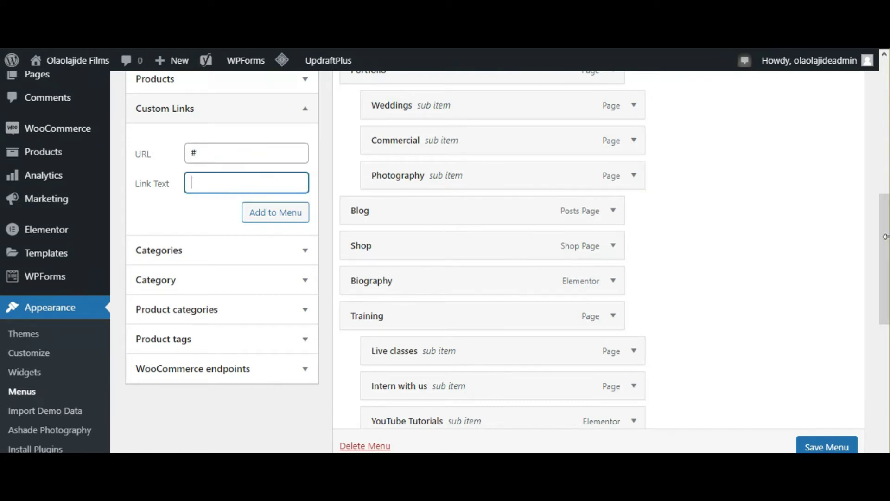
{"action": "left_click_drag", "start_coordinate": [886, 236], "coordinate": [883, 212]}
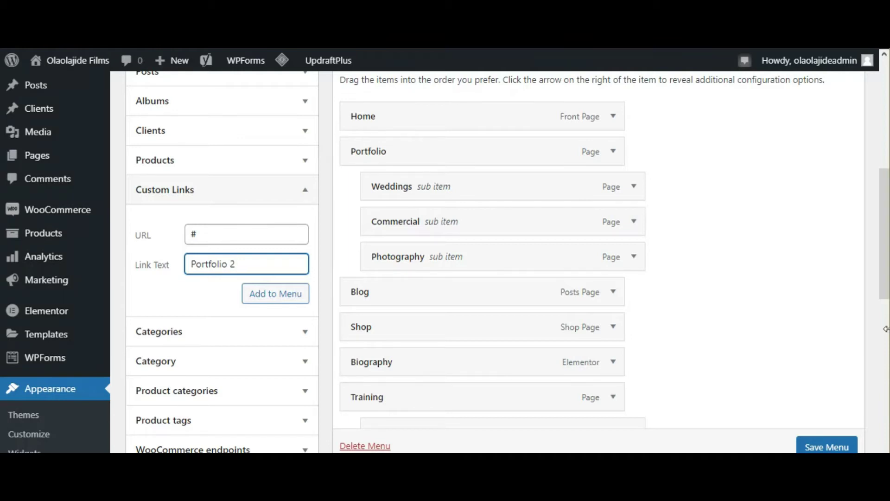
{"action": "left_click", "coordinate": [293, 302]}
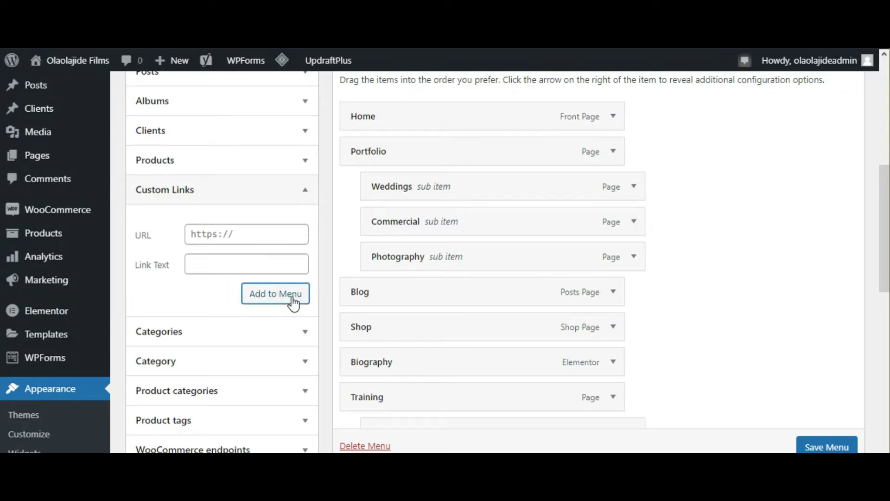
Step: Move the Portfolio 2 custom link directly below the Portfolio page item and remove that original Portfolio item
{"action": "left_click_drag", "start_coordinate": [886, 287], "coordinate": [885, 408]}
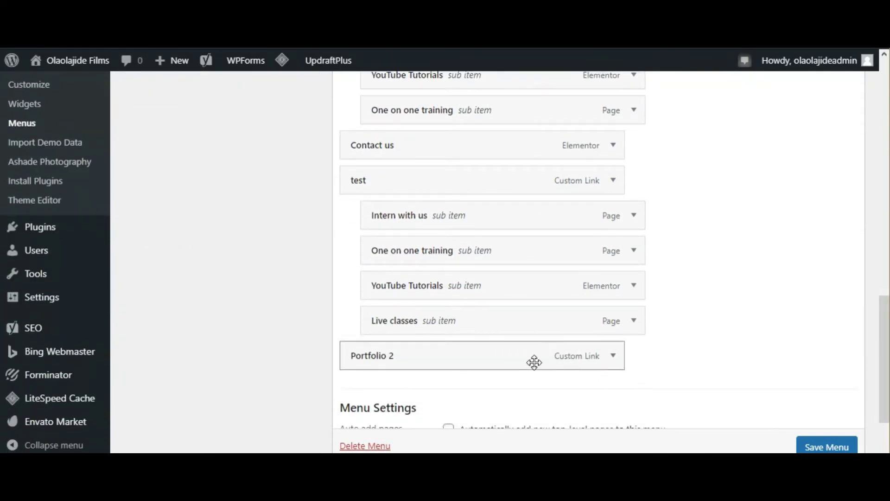
{"action": "left_click_drag", "start_coordinate": [528, 363], "coordinate": [528, 194]}
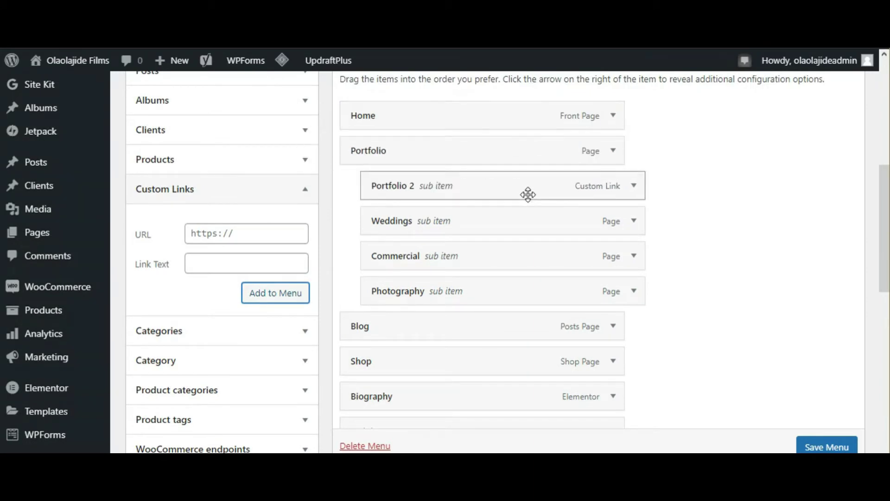
{"action": "left_click", "coordinate": [614, 152]}
{"action": "left_click", "coordinate": [373, 297]}
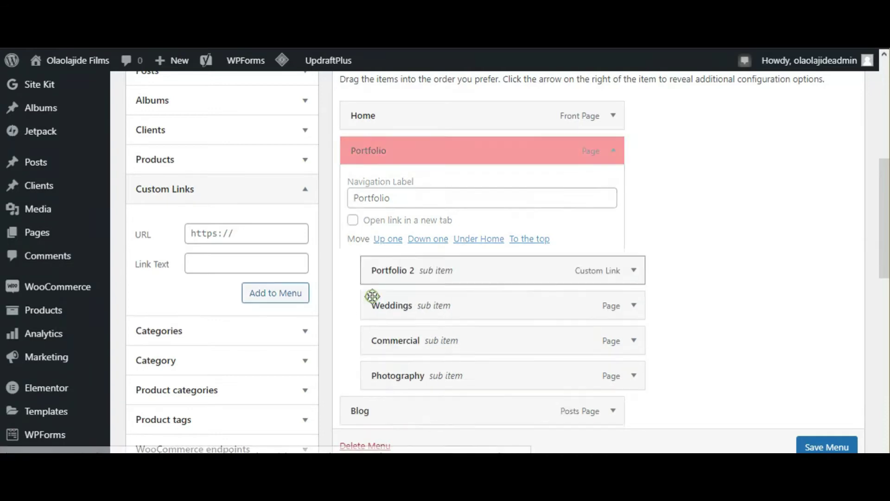
Step: Change the Portfolio 2 item's navigation label to Portfolio and collapse its settings
{"action": "left_click", "coordinate": [613, 152]}
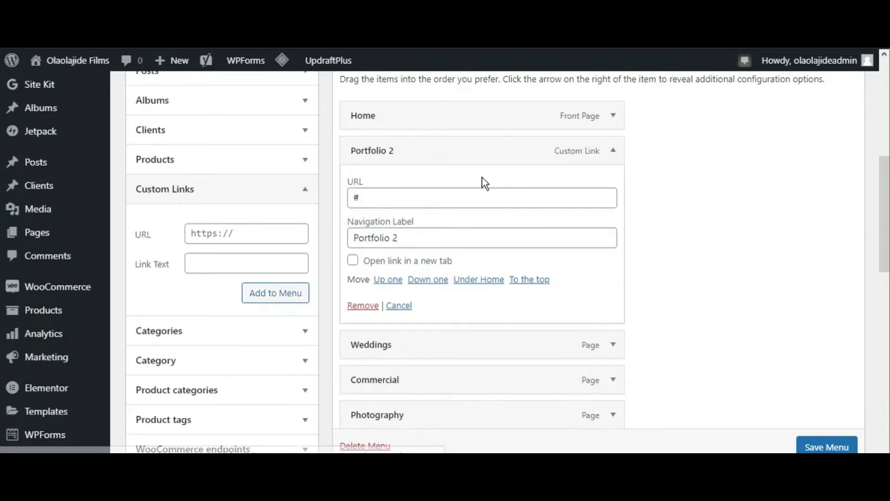
{"action": "left_click", "coordinate": [408, 239]}
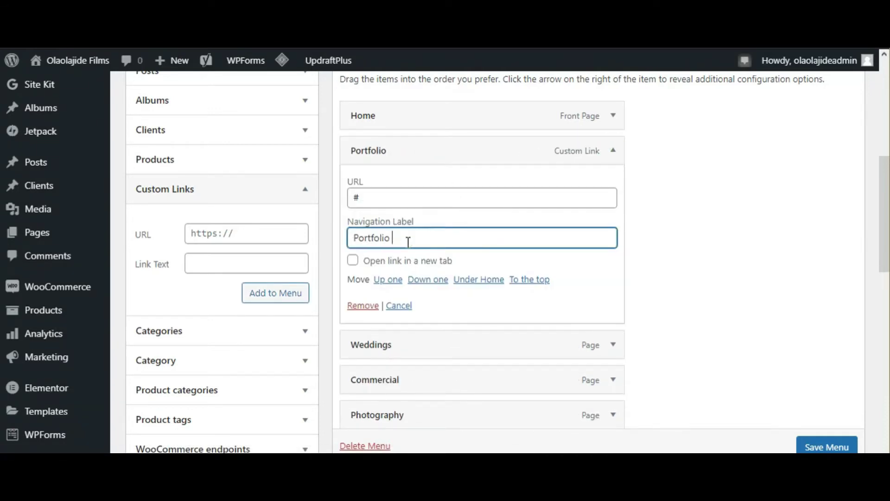
{"action": "left_click", "coordinate": [613, 155]}
Step: Nest Weddings, Commercial and Photography as sub items under the Portfolio custom link and save the menu
{"action": "left_click_drag", "start_coordinate": [459, 191], "coordinate": [492, 182]}
{"action": "left_click_drag", "start_coordinate": [448, 222], "coordinate": [483, 222]}
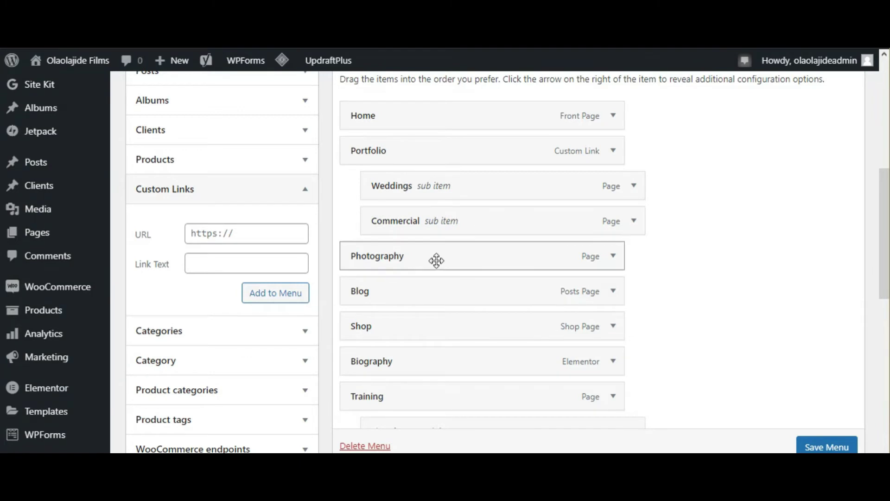
{"action": "left_click_drag", "start_coordinate": [436, 259], "coordinate": [470, 256]}
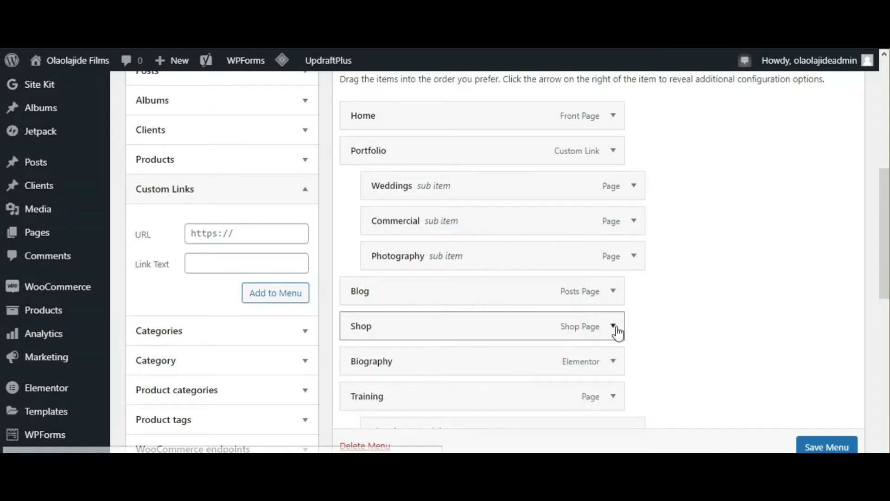
{"action": "scroll", "coordinate": [815, 443], "scroll_direction": "down", "scroll_amount": 1}
{"action": "left_click", "coordinate": [815, 444]}
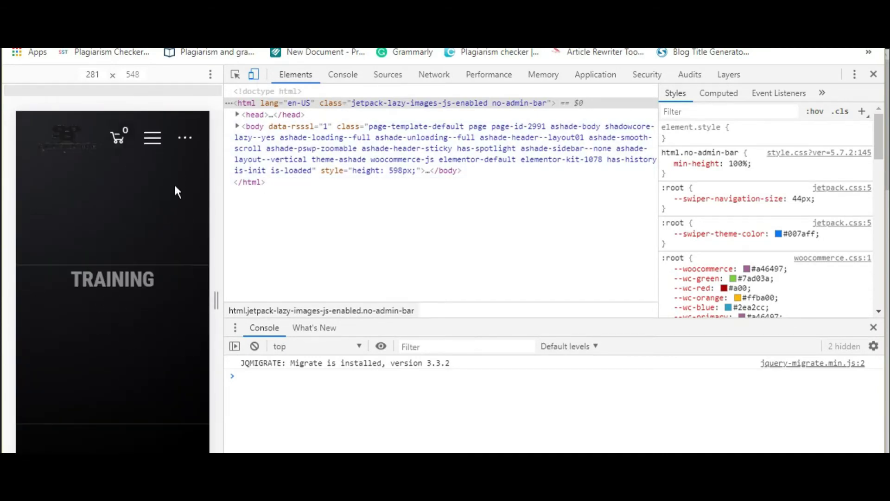
Step: Load the home page in the mobile view and expand Portfolio in the mobile menu to check its submenu
{"action": "left_click", "coordinate": [153, 138]}
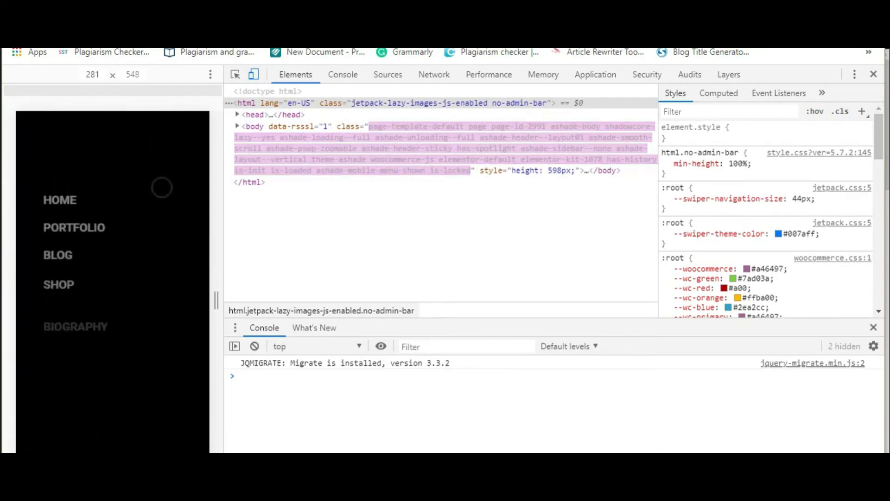
{"action": "left_click", "coordinate": [64, 200]}
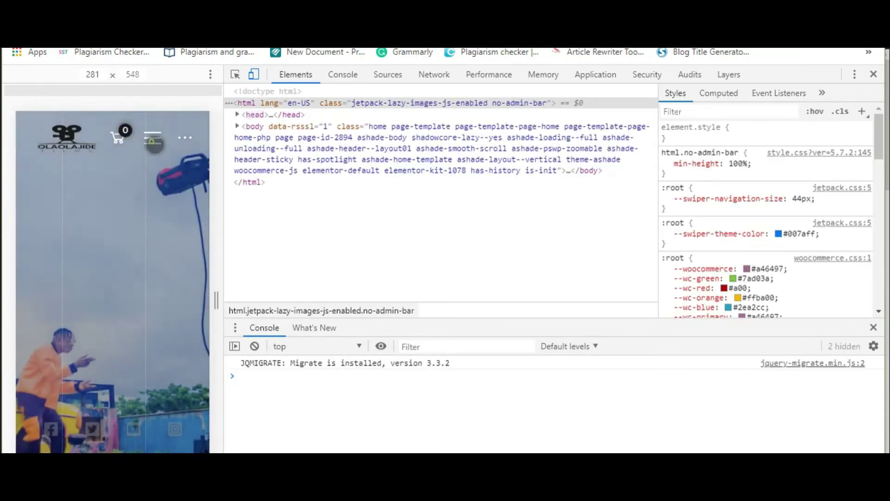
{"action": "left_click", "coordinate": [153, 139]}
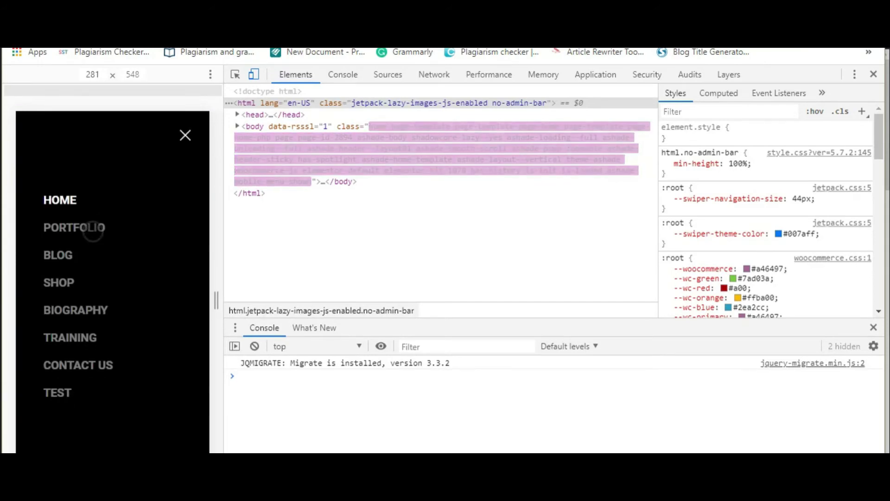
{"action": "left_click", "coordinate": [90, 231]}
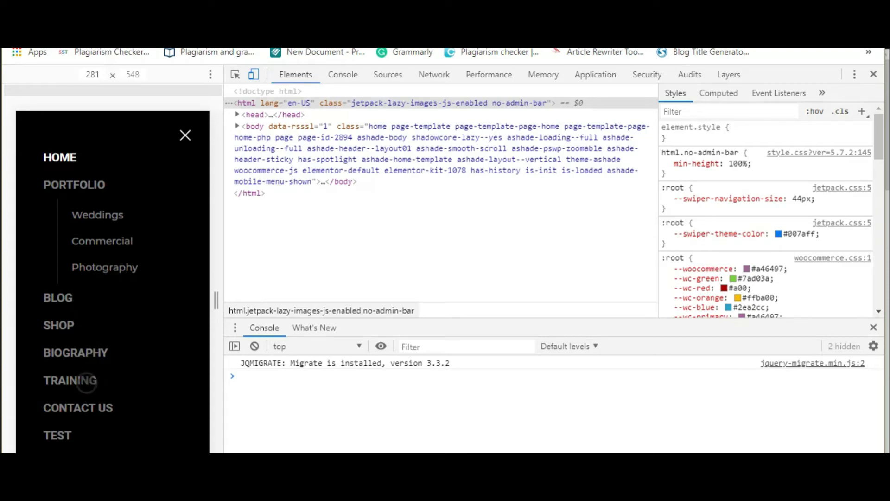
Step: Open Training from the mobile menu and check the Portfolio submenu on the home page in desktop view
{"action": "left_click", "coordinate": [86, 380]}
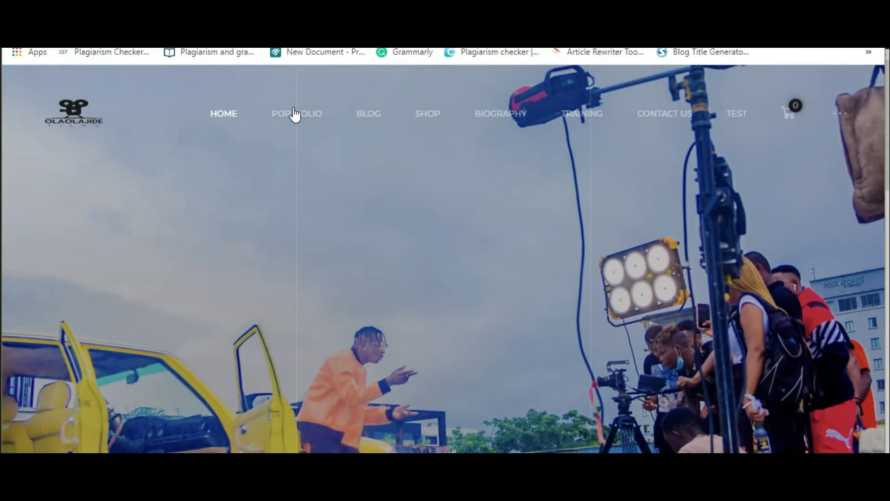
{"action": "mouse_move", "coordinate": [297, 116]}
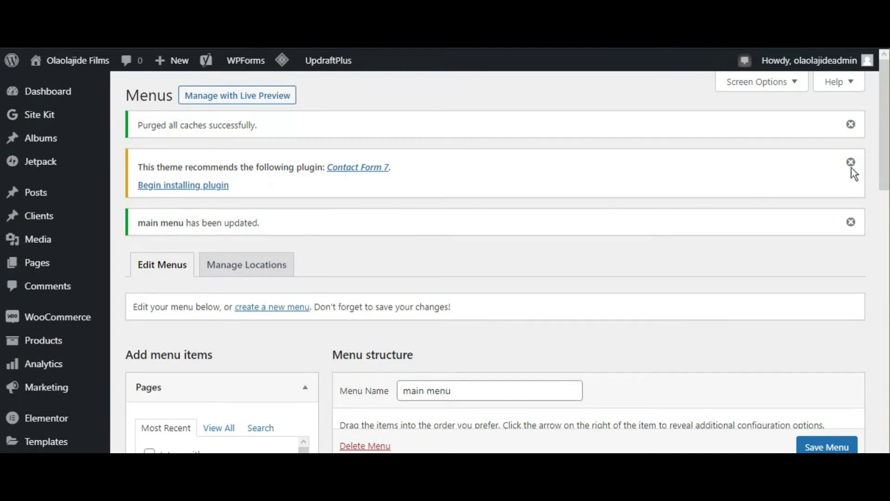
Step: Add a custom link to the main menu with URL # and link text Training 2
{"action": "left_click_drag", "start_coordinate": [885, 163], "coordinate": [850, 318]}
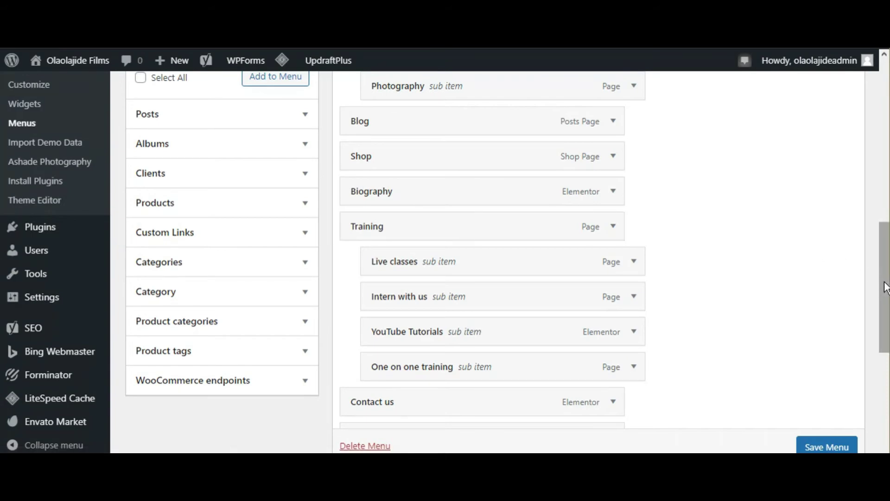
{"action": "mouse_move", "coordinate": [885, 284]}
{"action": "left_mouse_down"}
{"action": "mouse_move", "coordinate": [882, 241]}
{"action": "mouse_move", "coordinate": [882, 294]}
{"action": "left_mouse_up"}
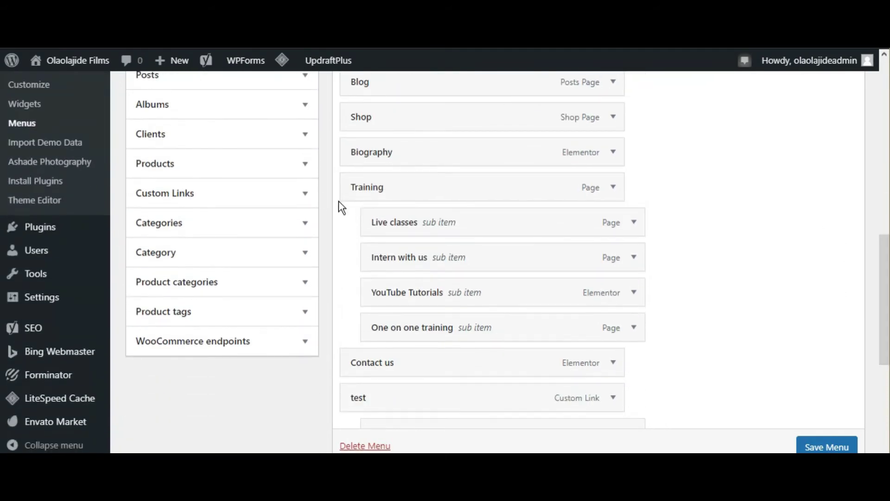
{"action": "left_click", "coordinate": [310, 195]}
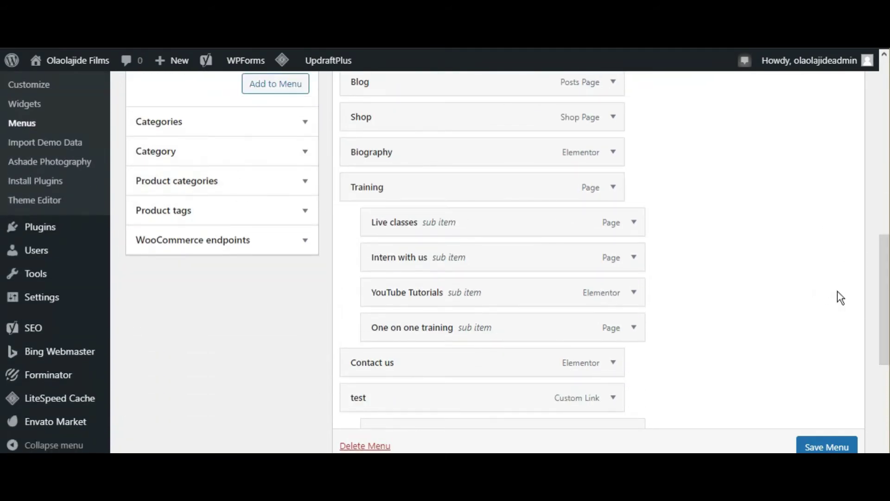
{"action": "left_click_drag", "start_coordinate": [885, 324], "coordinate": [881, 270]}
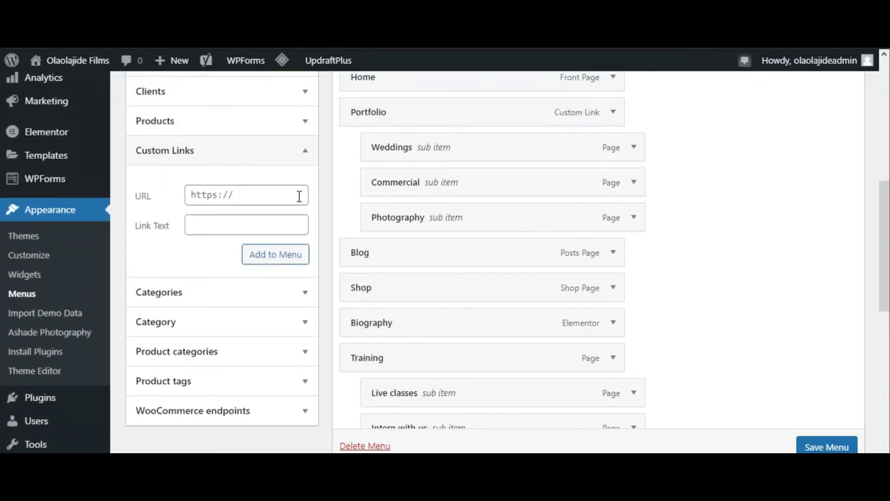
{"action": "left_click", "coordinate": [284, 192]}
{"action": "type", "text": "#"}
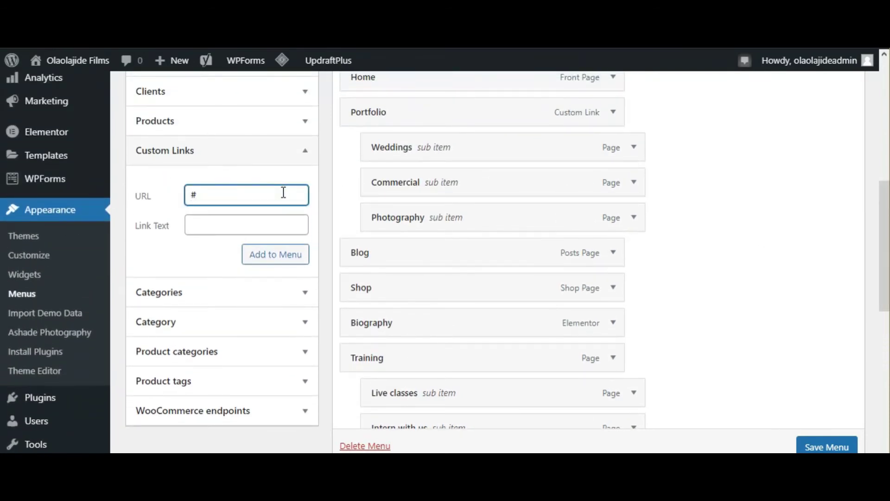
{"action": "left_click", "coordinate": [233, 229]}
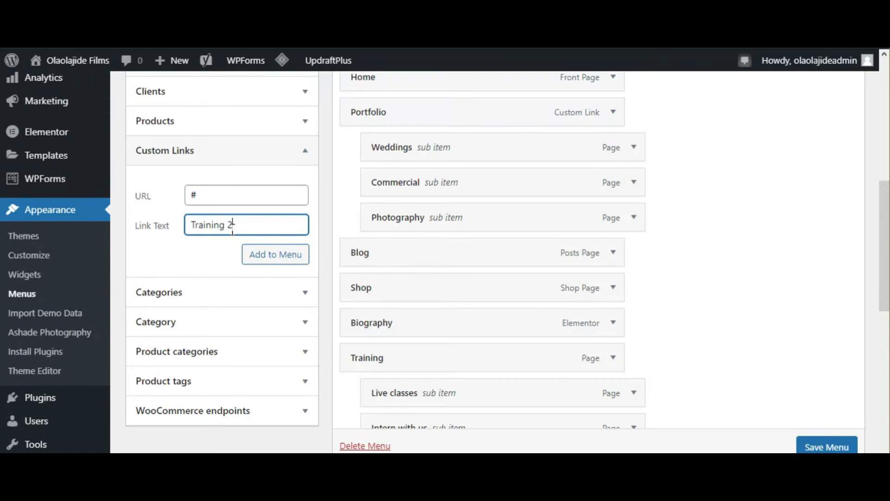
{"action": "left_click", "coordinate": [269, 261]}
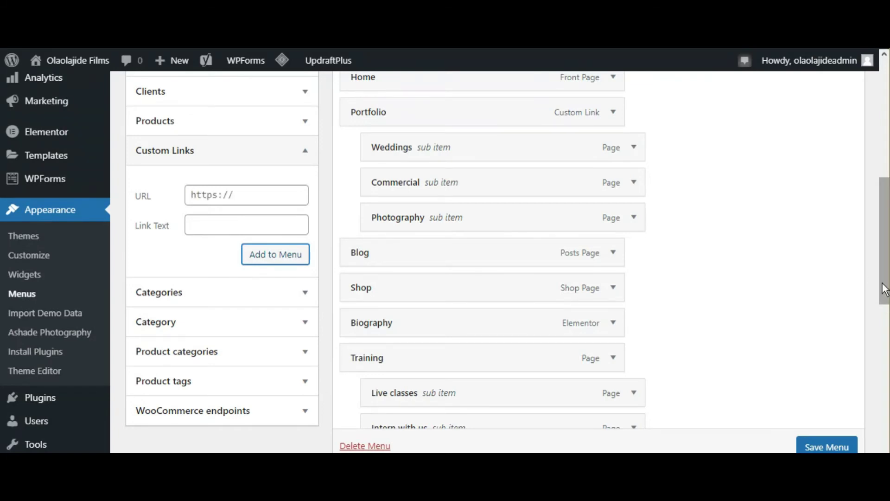
Step: Move the Training 2 custom link directly below the Training page item and remove that original Training item
{"action": "left_click_drag", "start_coordinate": [886, 283], "coordinate": [885, 414]}
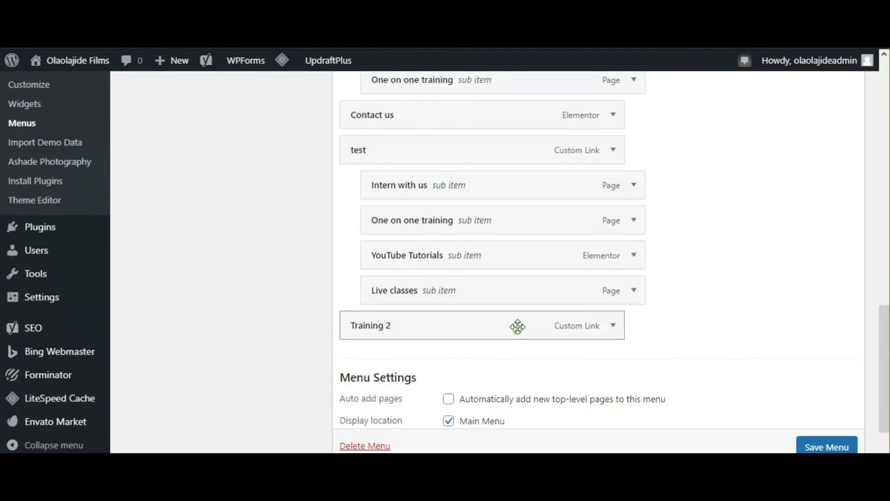
{"action": "left_click_drag", "start_coordinate": [518, 327], "coordinate": [513, 228]}
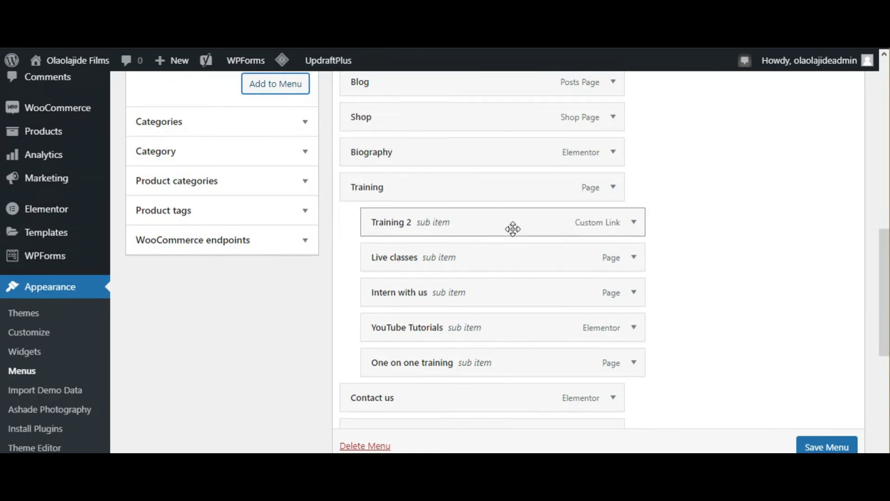
{"action": "left_click", "coordinate": [613, 188]}
{"action": "left_click", "coordinate": [368, 332]}
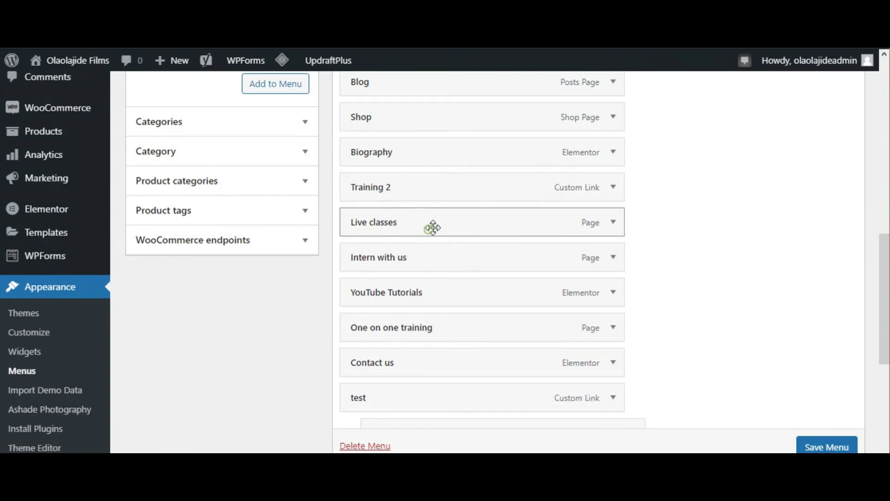
Step: Nest Live classes, Intern with us, YouTube Tutorials and One on one training as sub items under Training 2
{"action": "left_click_drag", "start_coordinate": [432, 227], "coordinate": [485, 215]}
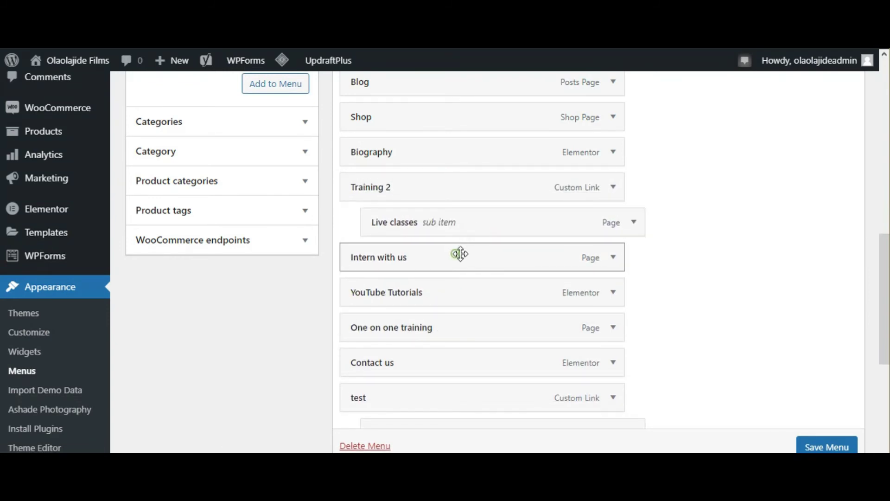
{"action": "left_click_drag", "start_coordinate": [459, 254], "coordinate": [483, 256]}
{"action": "left_click_drag", "start_coordinate": [431, 302], "coordinate": [461, 293]}
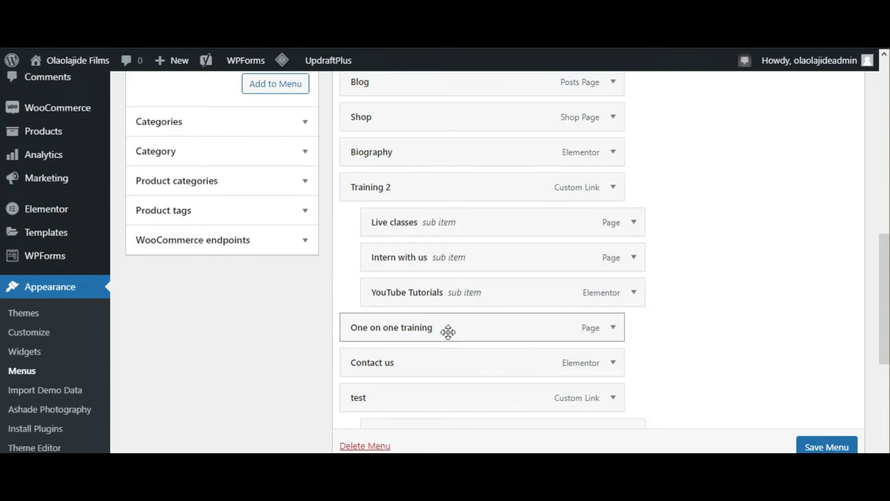
{"action": "left_click_drag", "start_coordinate": [448, 332], "coordinate": [479, 329]}
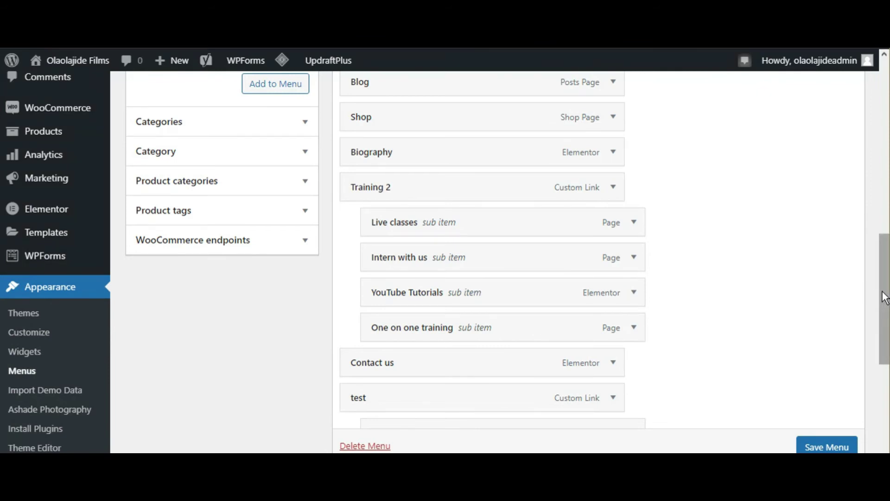
Step: Remove the test custom link below Contact us from the menu structure
{"action": "left_click_drag", "start_coordinate": [881, 291], "coordinate": [880, 308]}
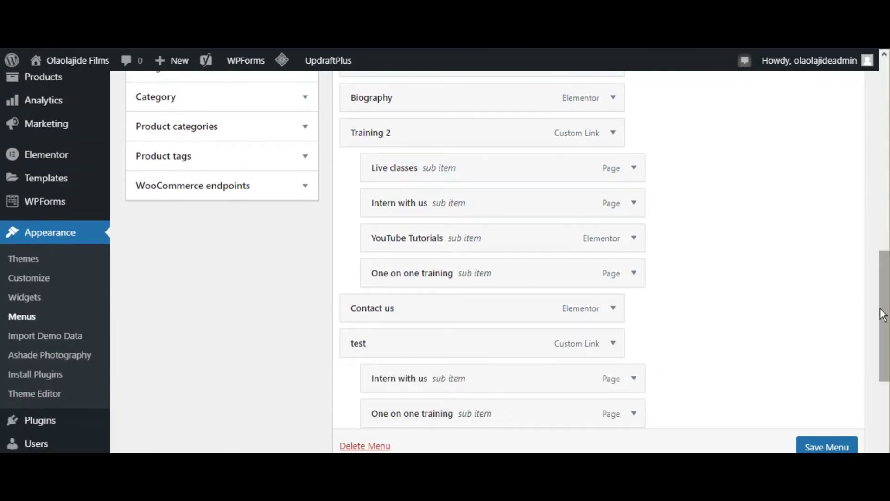
{"action": "left_click", "coordinate": [614, 343]}
{"action": "left_click_drag", "start_coordinate": [885, 270], "coordinate": [885, 318]}
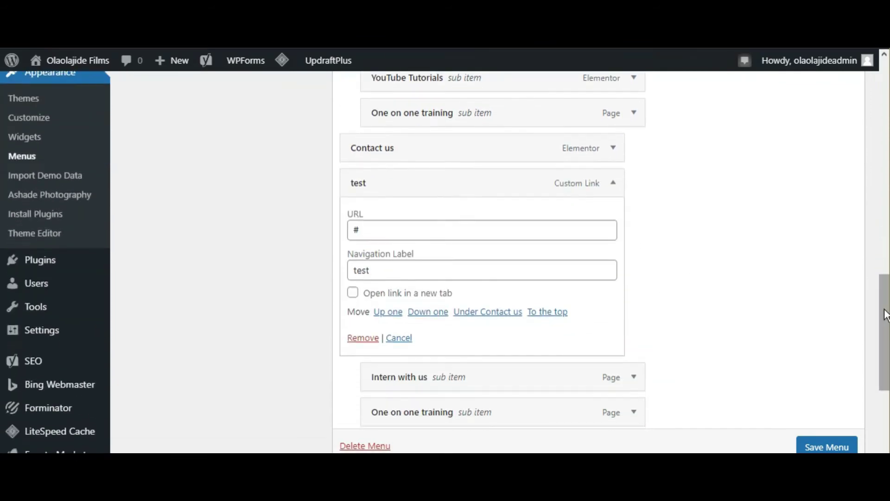
{"action": "left_click", "coordinate": [360, 337]}
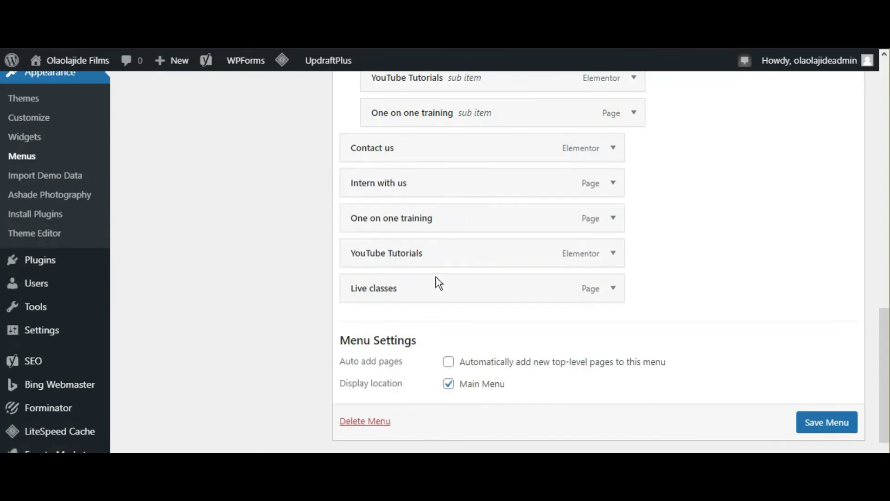
Step: Remove the duplicate Intern with us, One on one training, YouTube Tutorials and Live classes items below Contact us
{"action": "left_click", "coordinate": [613, 187]}
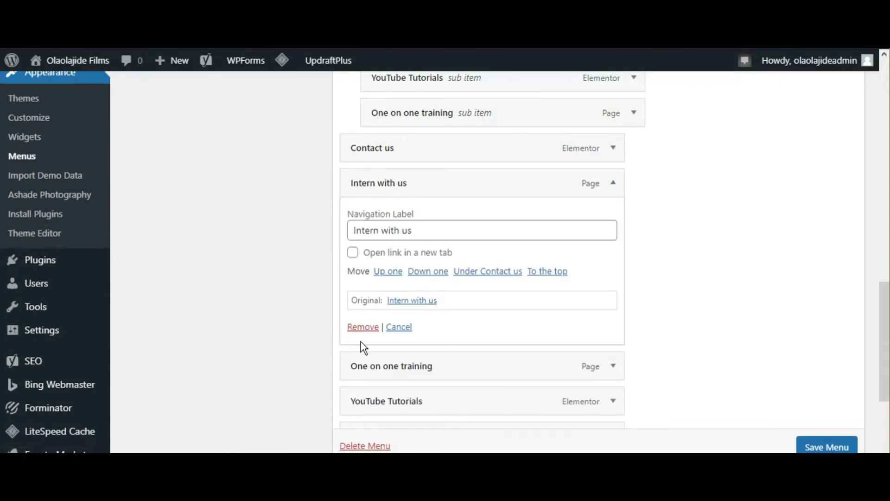
{"action": "left_click", "coordinate": [361, 327]}
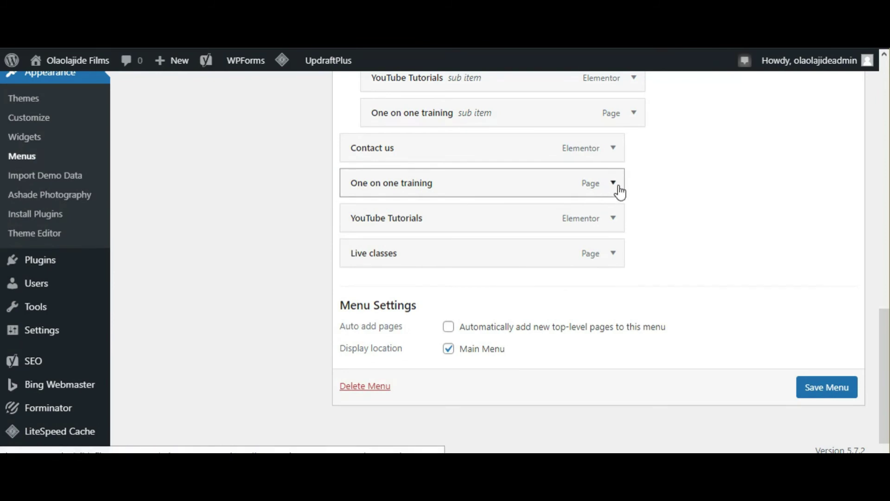
{"action": "left_click", "coordinate": [614, 183]}
{"action": "left_click", "coordinate": [364, 330]}
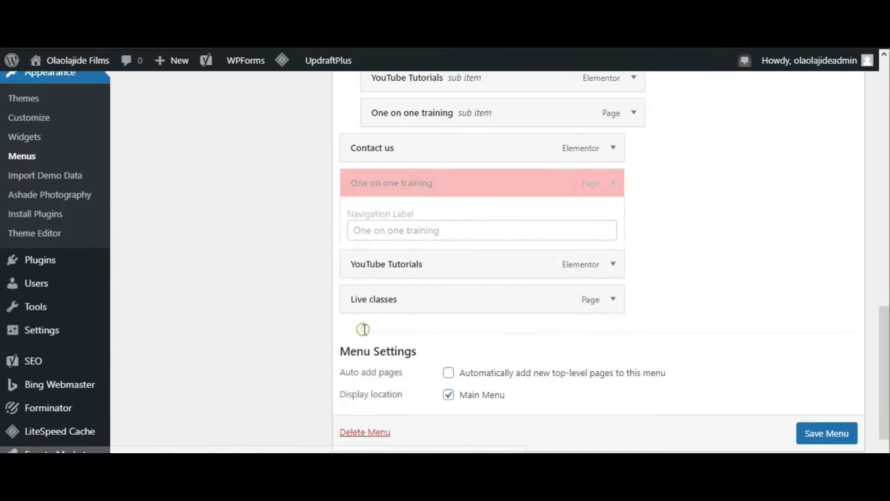
{"action": "left_click", "coordinate": [615, 185]}
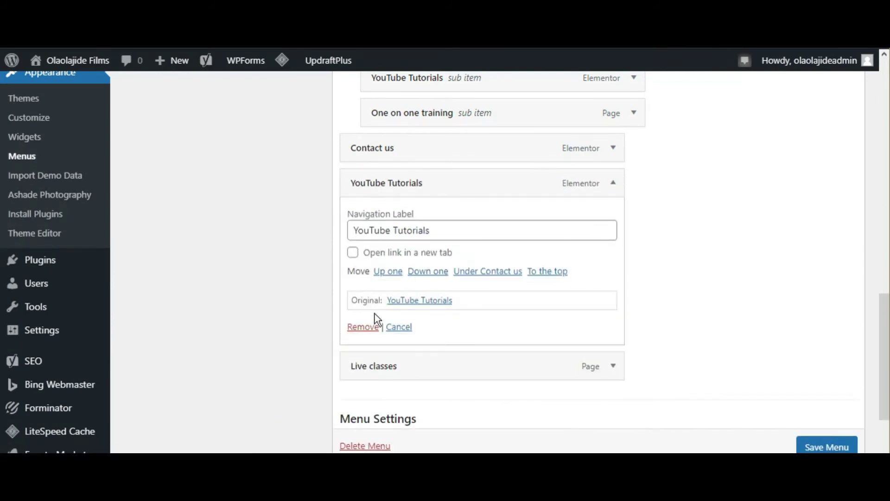
{"action": "left_click", "coordinate": [364, 327]}
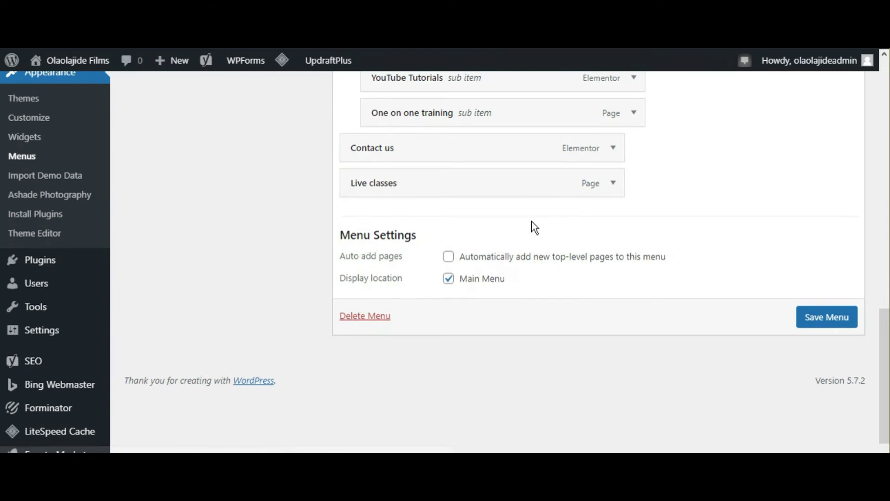
{"action": "left_click", "coordinate": [615, 185]}
{"action": "left_click", "coordinate": [363, 328]}
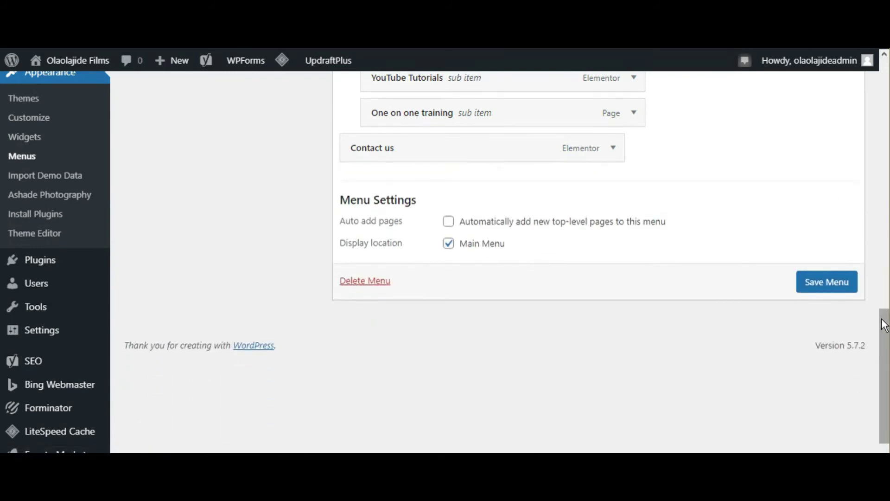
Step: Change the Training 2 item's navigation label to Training, collapse its settings and save the menu
{"action": "left_click_drag", "start_coordinate": [885, 315], "coordinate": [830, 233]}
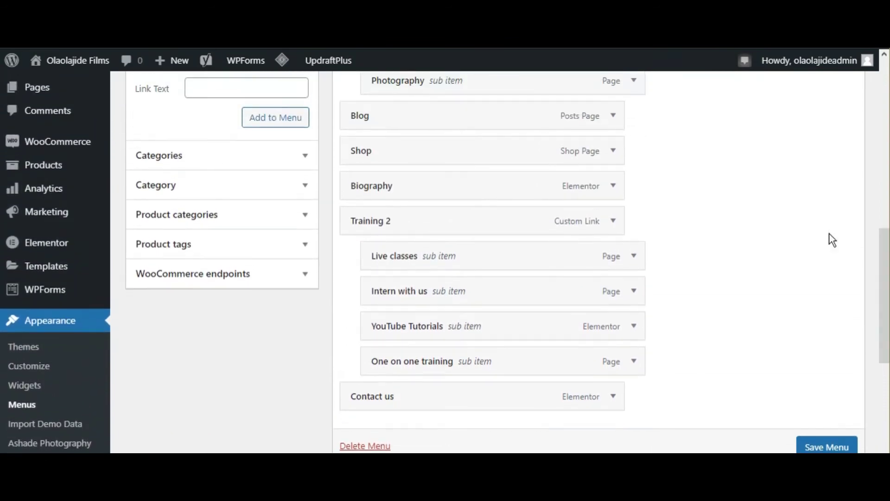
{"action": "left_click", "coordinate": [614, 223]}
{"action": "left_click", "coordinate": [422, 308]}
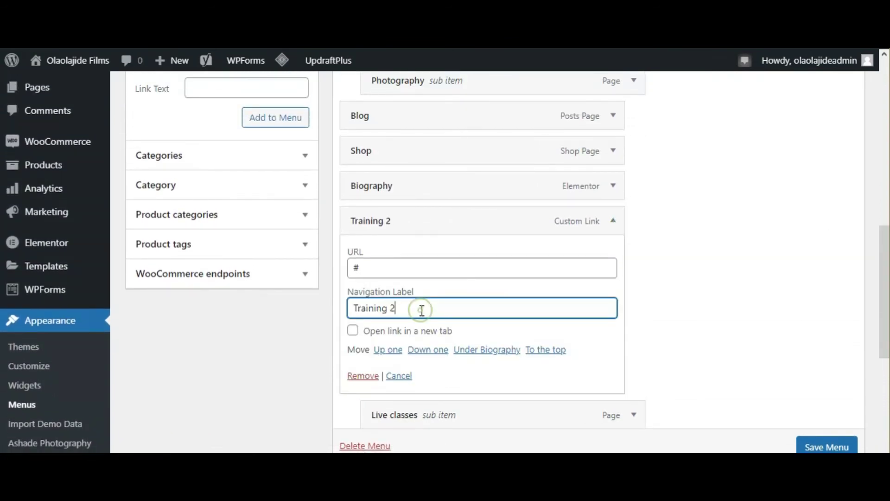
{"action": "key", "text": "BackSpace"}
{"action": "key", "text": "BackSpace"}
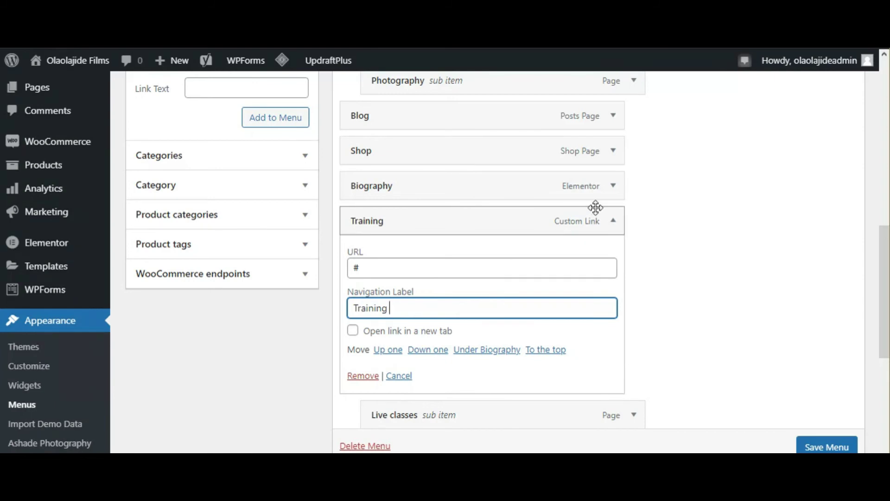
{"action": "left_click", "coordinate": [614, 221]}
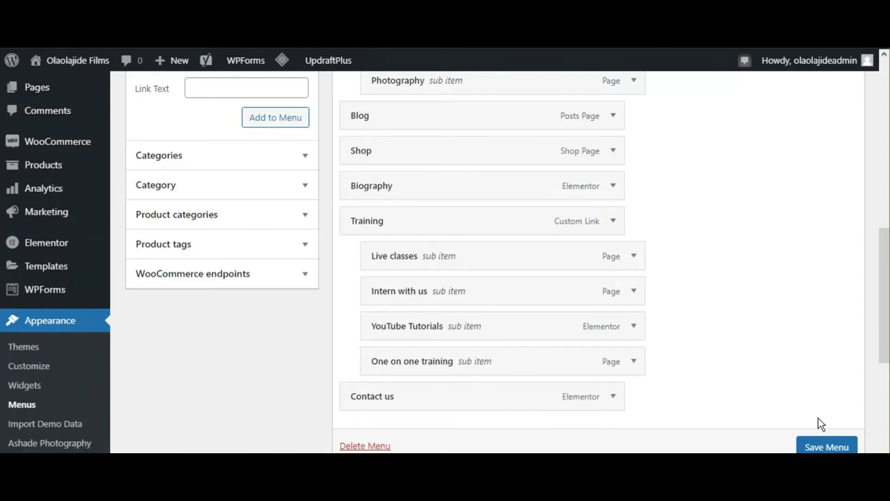
{"action": "scroll", "coordinate": [809, 445], "scroll_direction": "down", "scroll_amount": 1}
{"action": "left_click", "coordinate": [811, 445]}
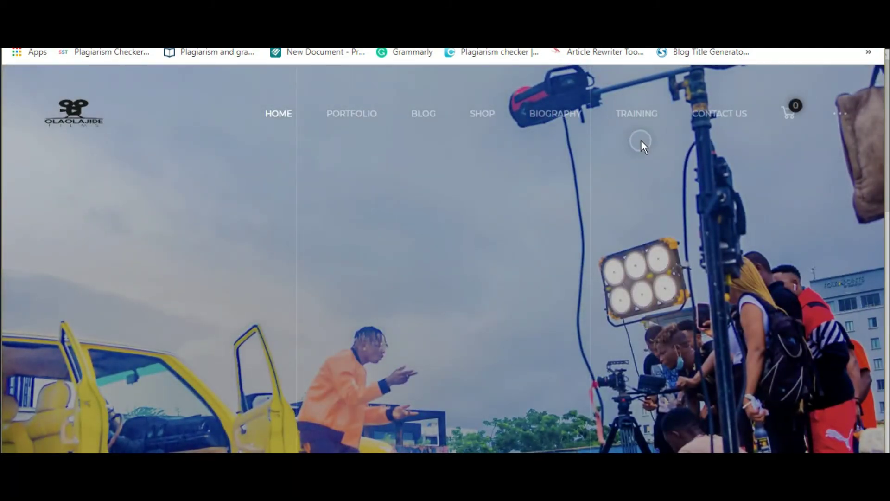
Step: Check the Training and Portfolio submenus in the desktop header of the updated home page
{"action": "mouse_move", "coordinate": [633, 115]}
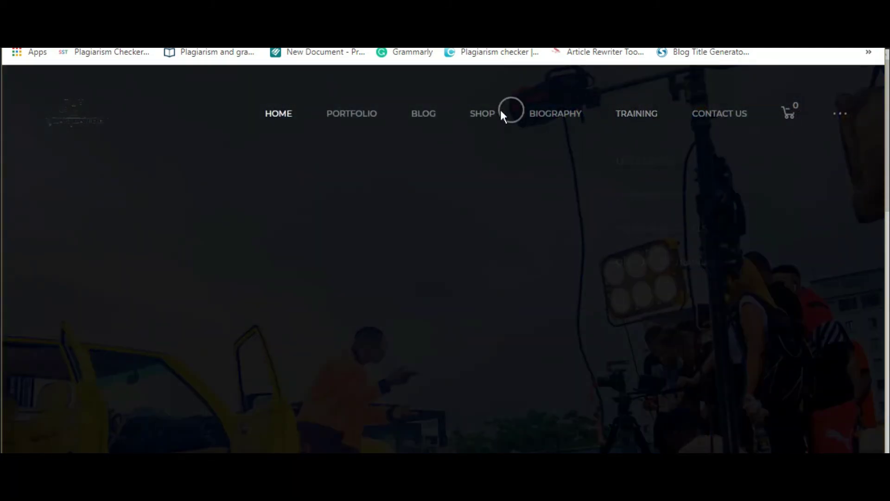
{"action": "mouse_move", "coordinate": [361, 114]}
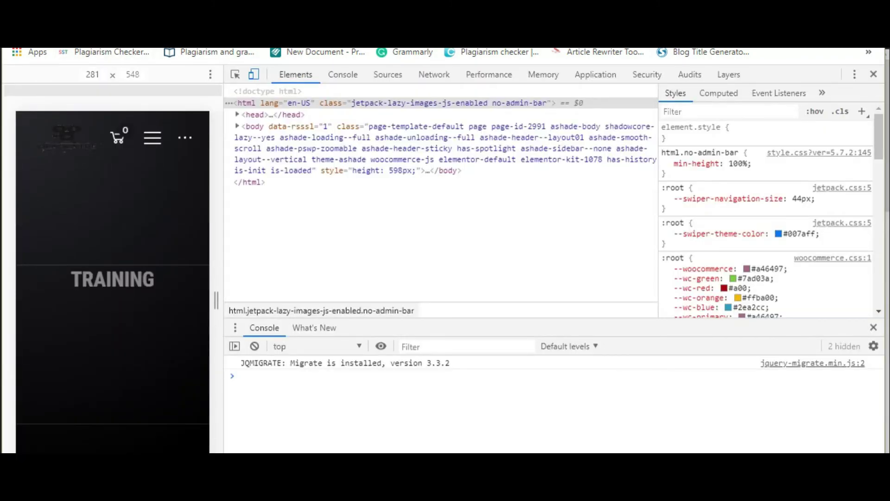
Step: Load the home page in the mobile view and expand Portfolio and Training in the mobile menu
{"action": "key", "text": "F5"}
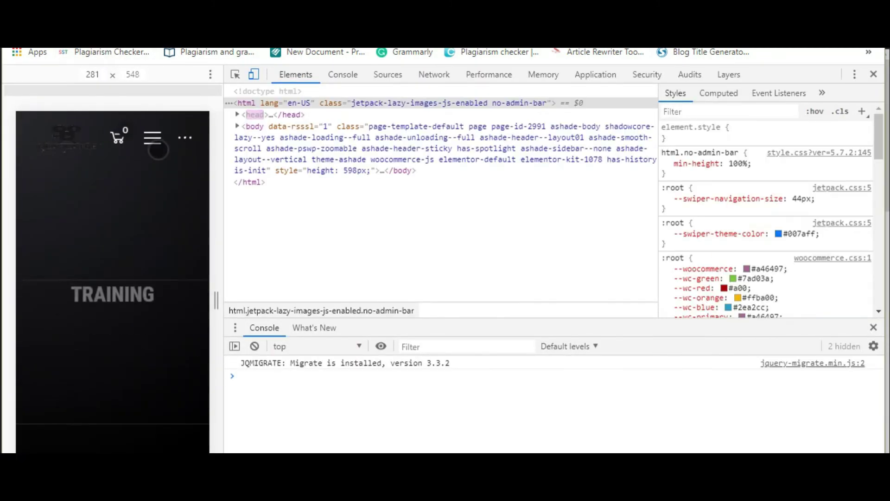
{"action": "left_click", "coordinate": [156, 142]}
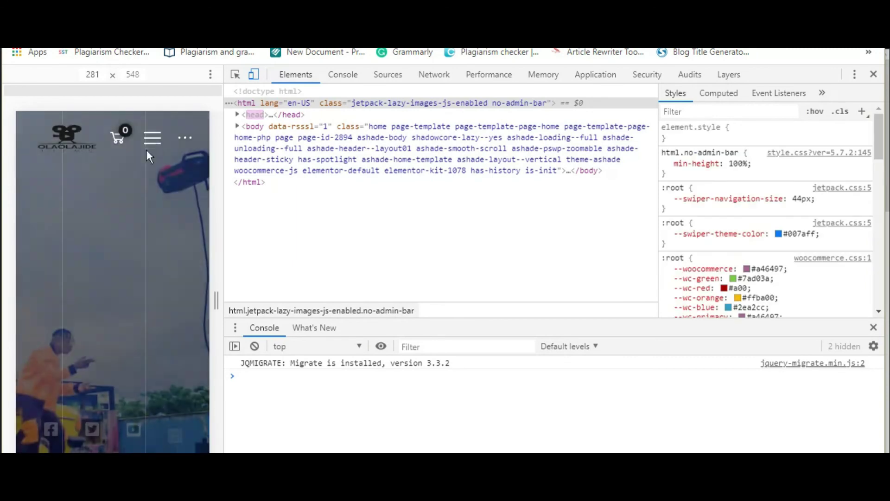
{"action": "left_click", "coordinate": [151, 139]}
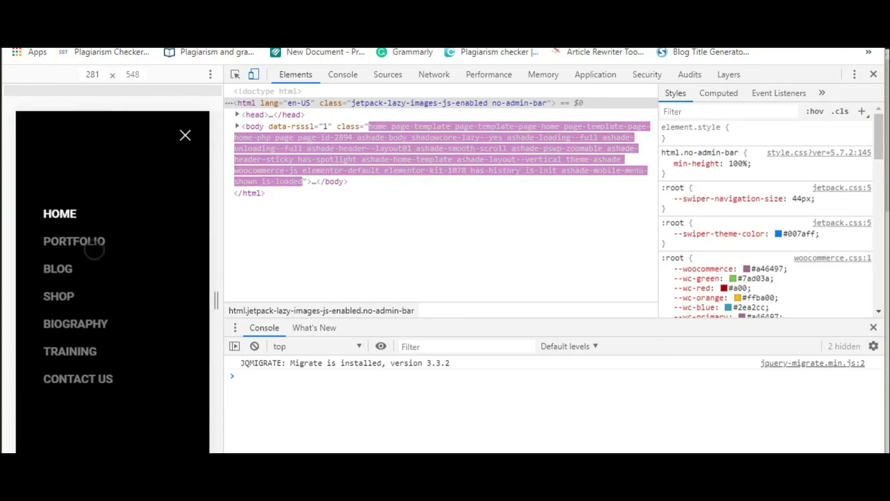
{"action": "left_click", "coordinate": [94, 248]}
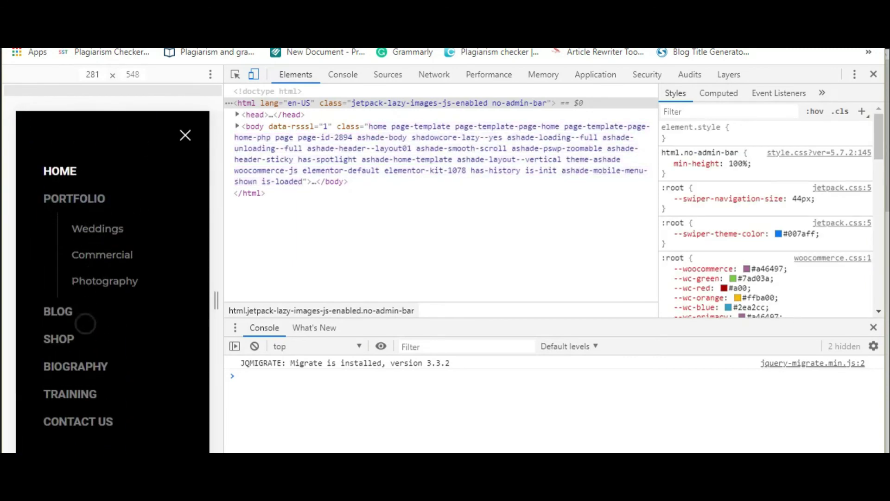
{"action": "left_click", "coordinate": [70, 393]}
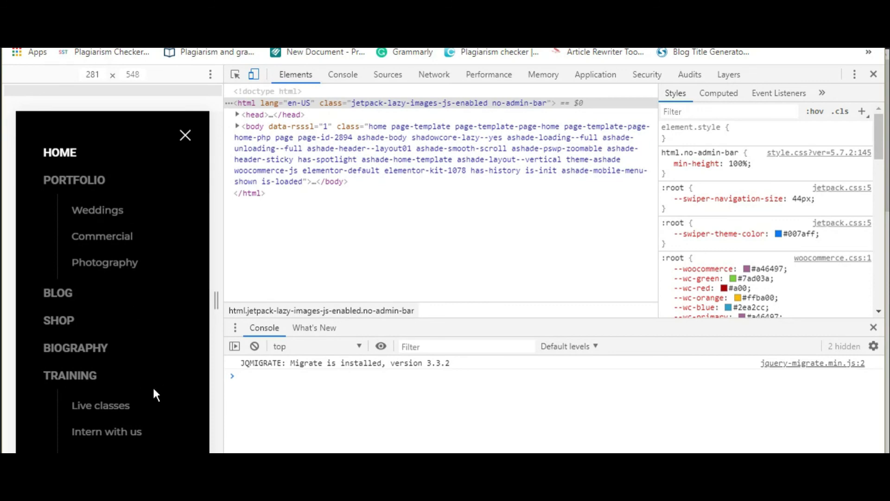
Step: Leave the mobile view and recheck the Portfolio and Training submenus in the desktop header
{"action": "key", "text": "F12"}
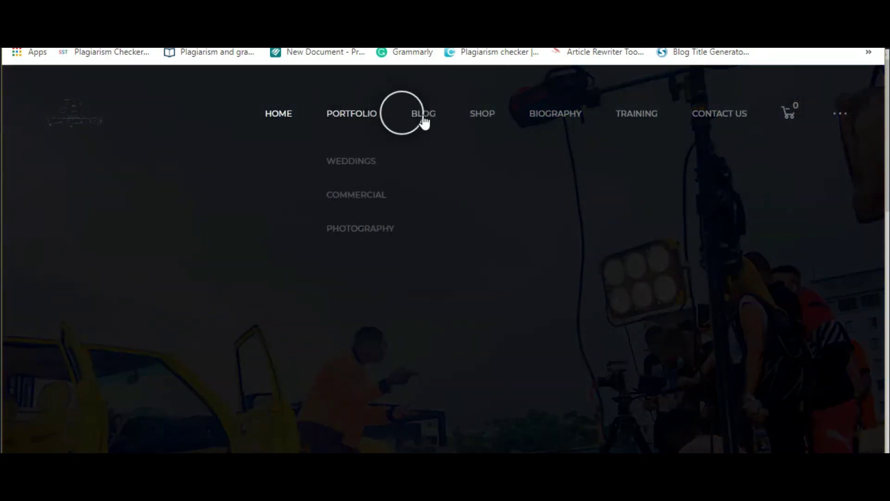
{"action": "mouse_move", "coordinate": [639, 118]}
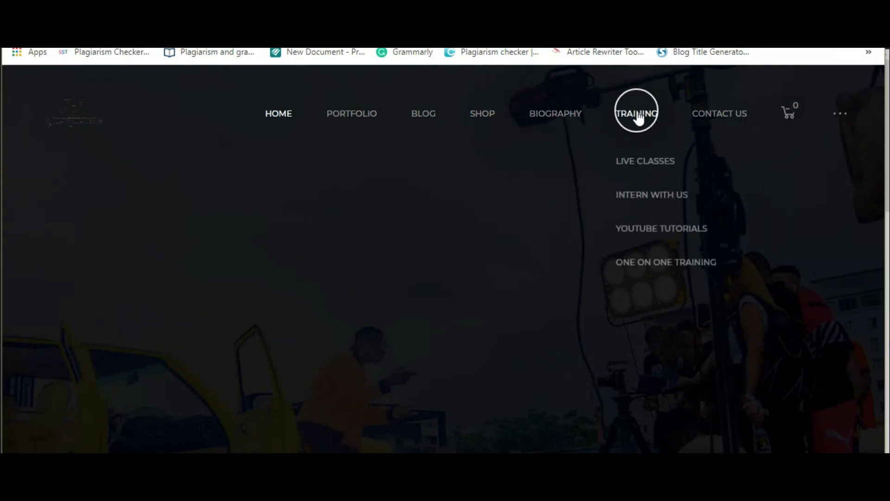